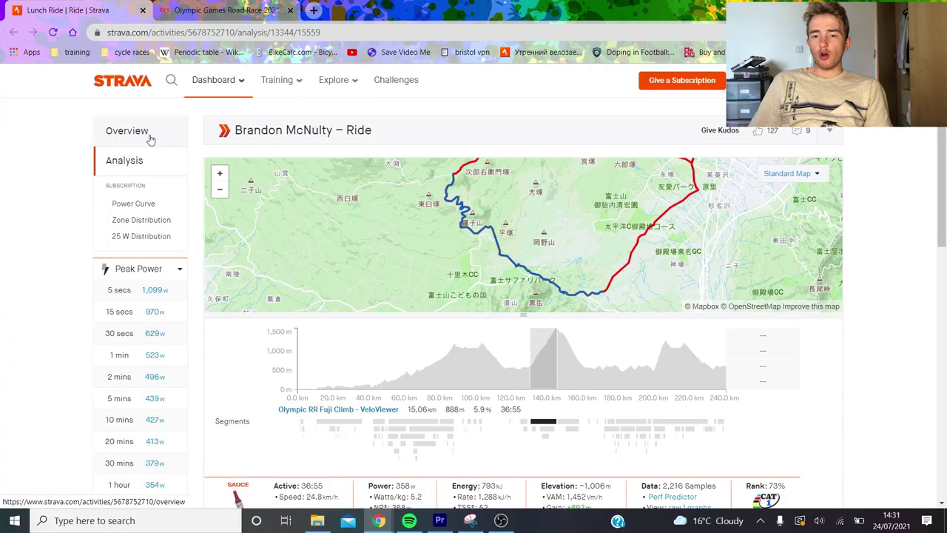
Show the Lunch Ride overview: 241.02 km, 6:30:24 moving time, 4,991 m elevation.
left_click(149, 138)
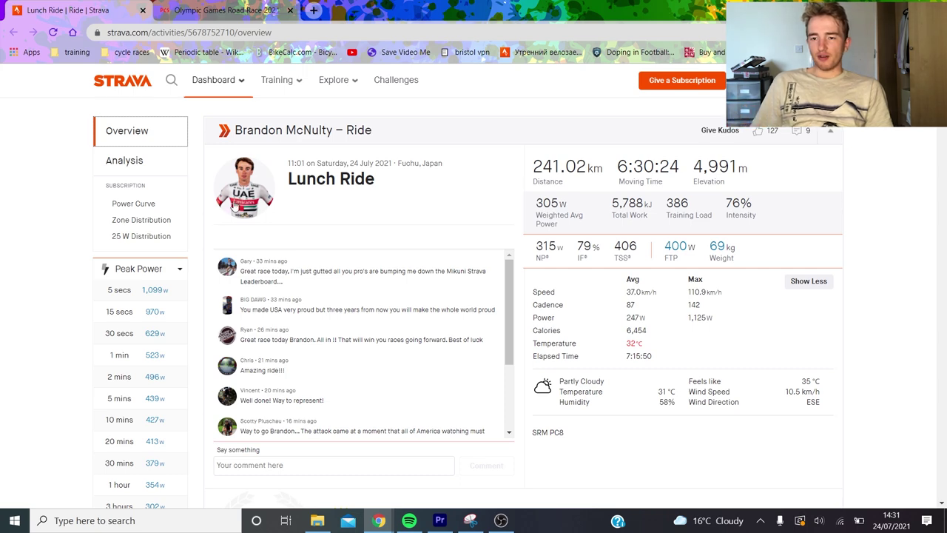
Back in Analysis, select the first 53.4 km, then isolate the Yamabushi-Climb segment (324 W average).
left_click(137, 160)
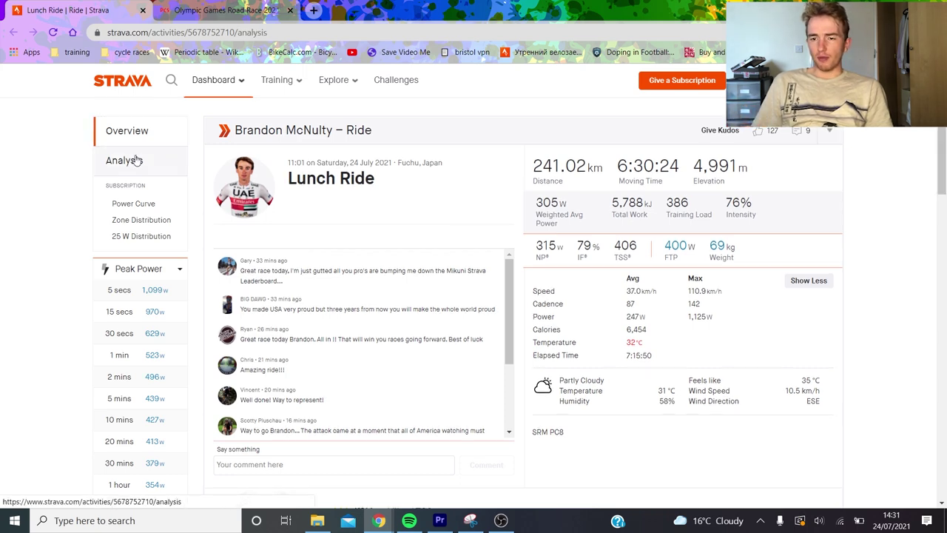
scroll(940, 130, "down", 2)
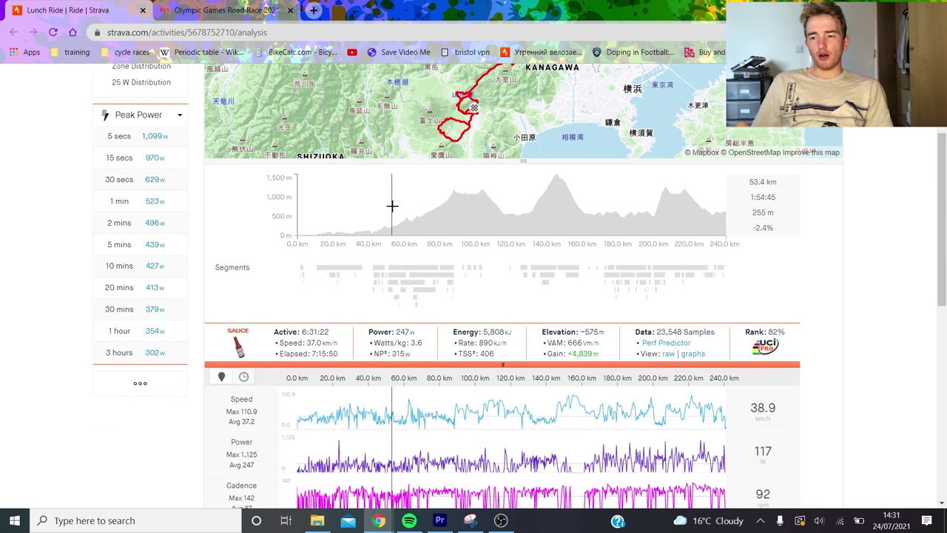
left_click_drag(392, 205, 259, 192)
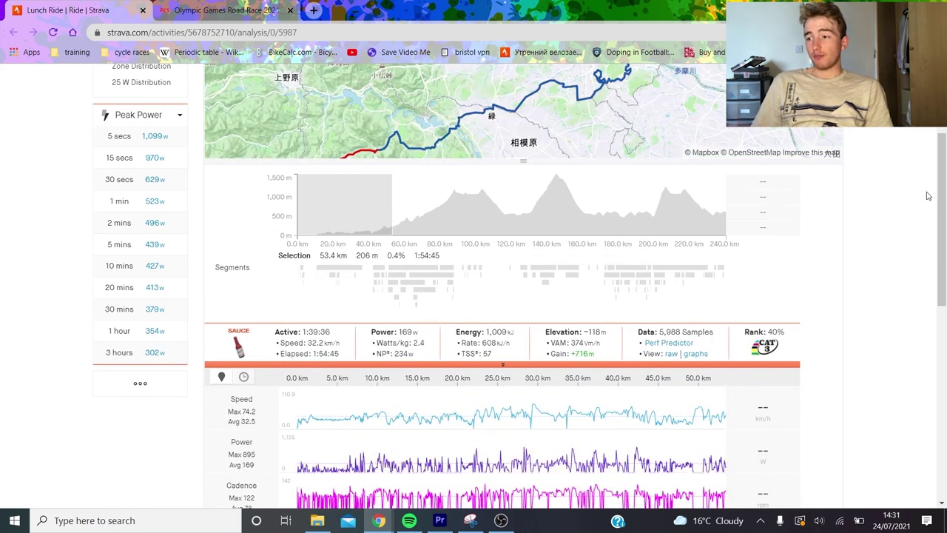
left_click_drag(938, 197, 937, 233)
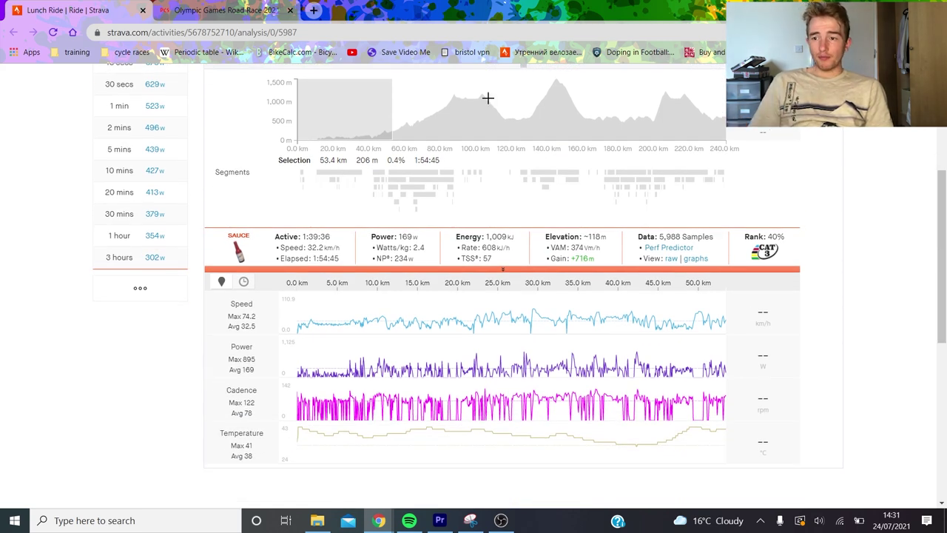
left_click(447, 176)
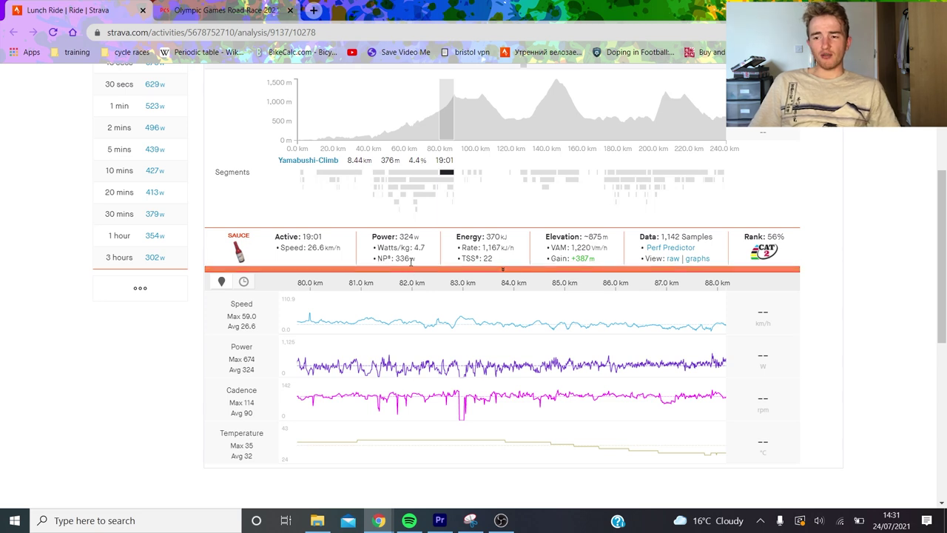
Isolate the Olympic RR Fuji Climb, comparing it with the roughly 124–131 km stretch.
mouse_move(410, 261)
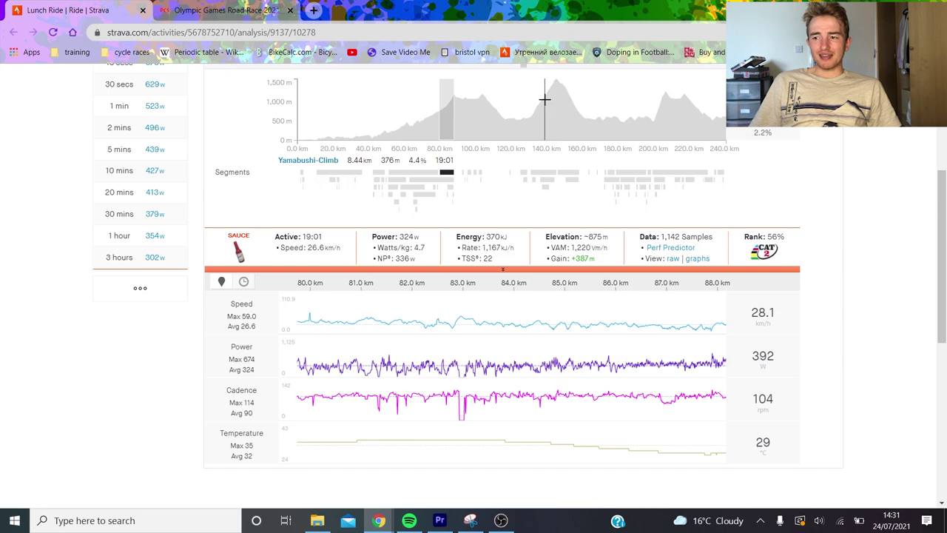
mouse_move(546, 182)
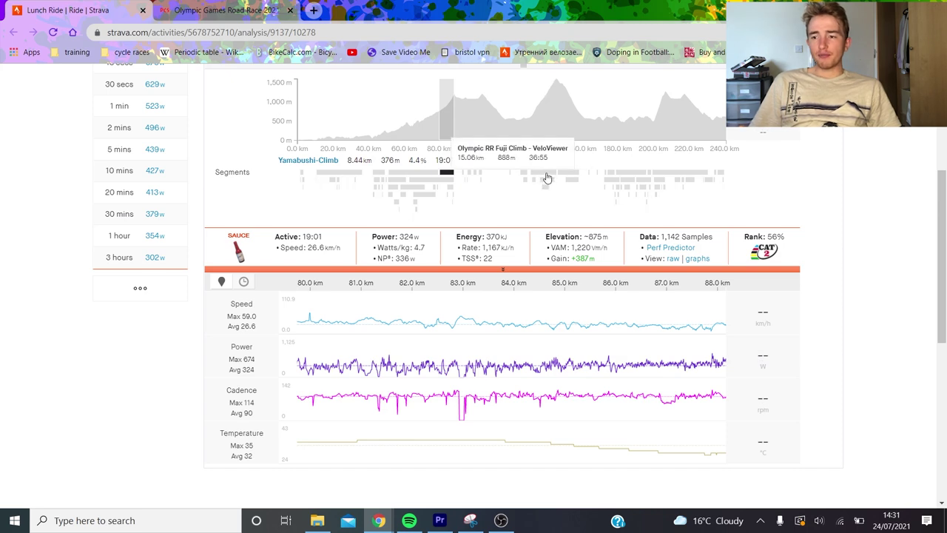
left_click(546, 176)
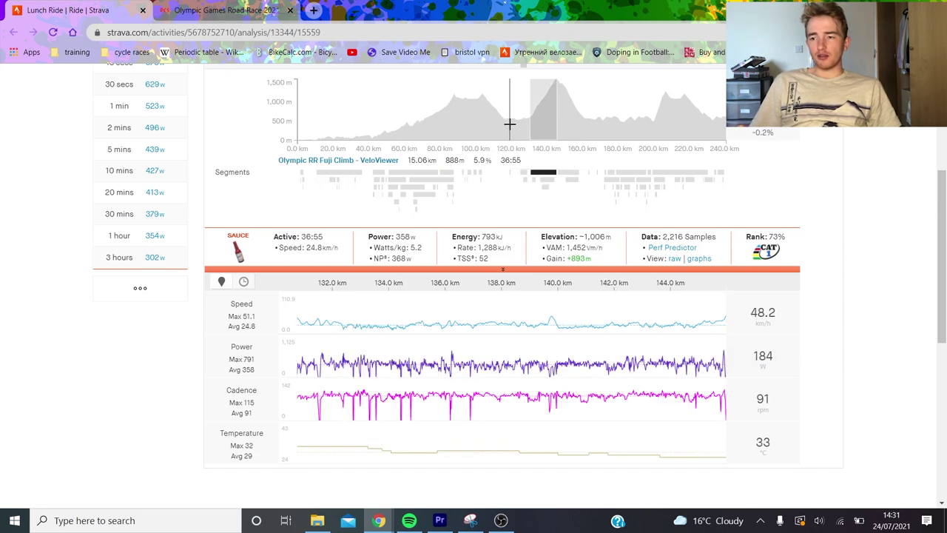
left_click_drag(516, 132, 540, 131)
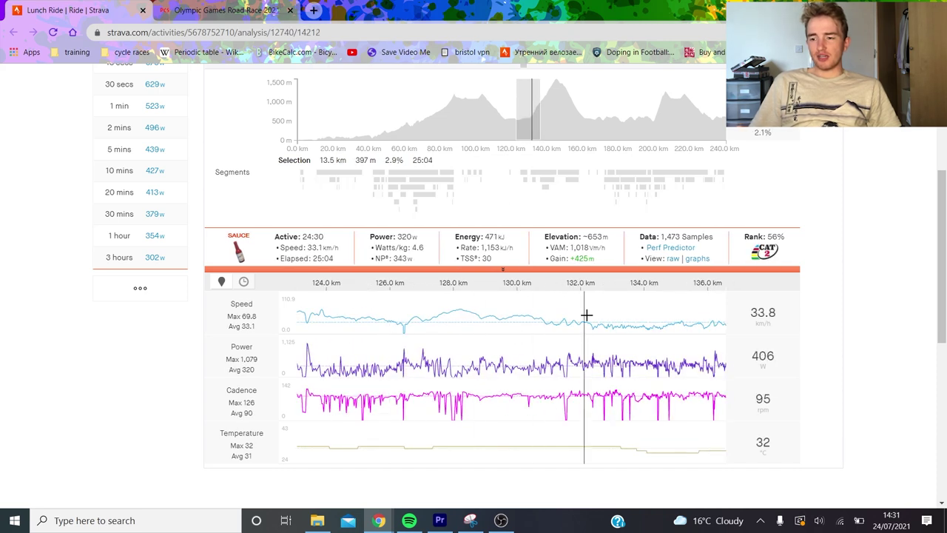
left_click_drag(560, 303, 244, 214)
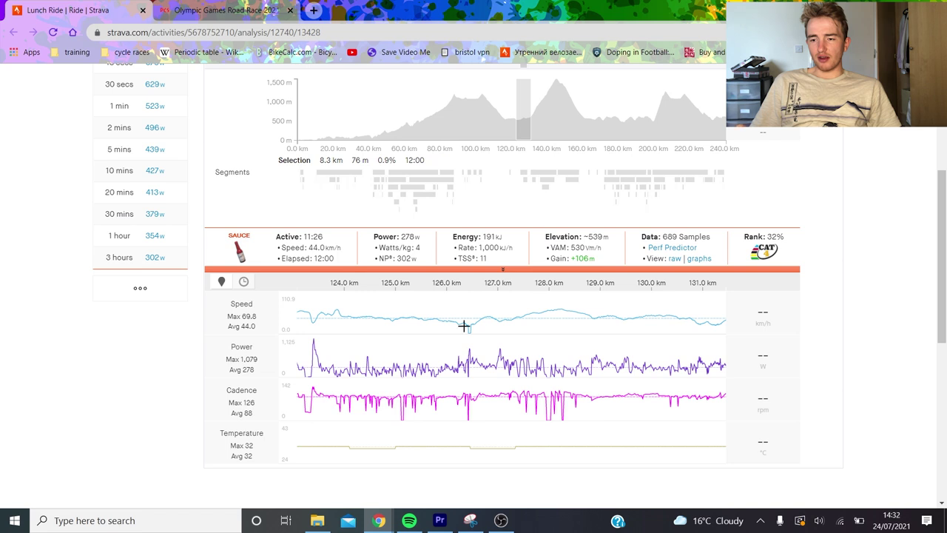
left_click(543, 178)
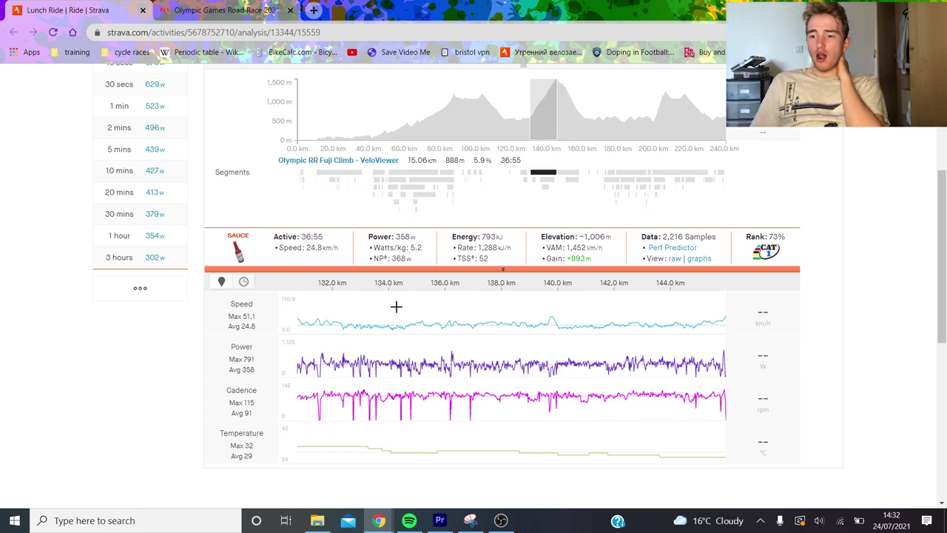
Check the climb's normalized power, then clear the segment to show the whole ride (247 W average).
left_click_drag(415, 259, 380, 259)
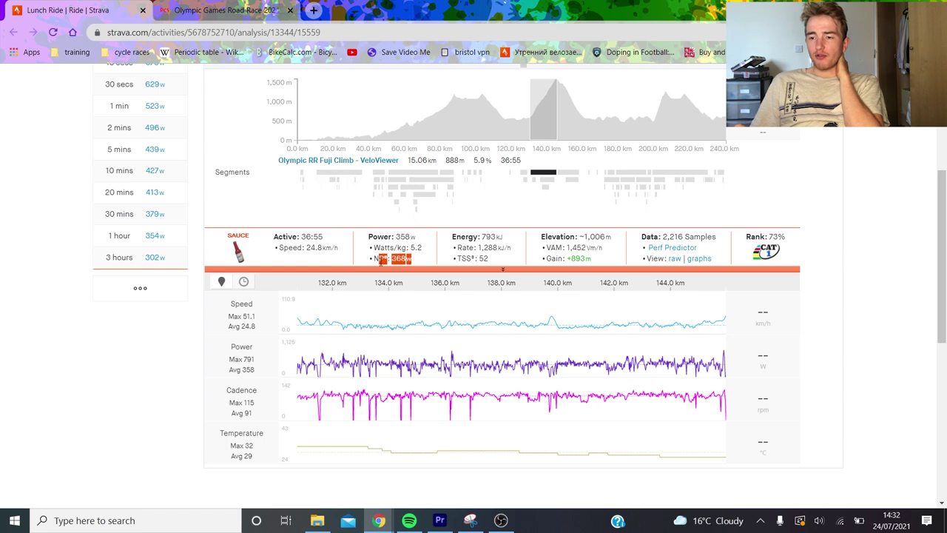
left_click(416, 256)
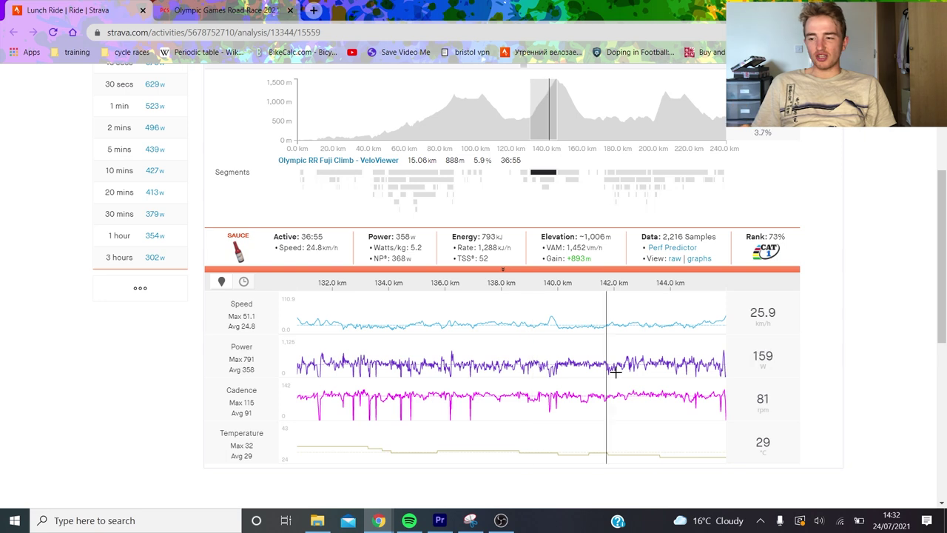
left_click(583, 97)
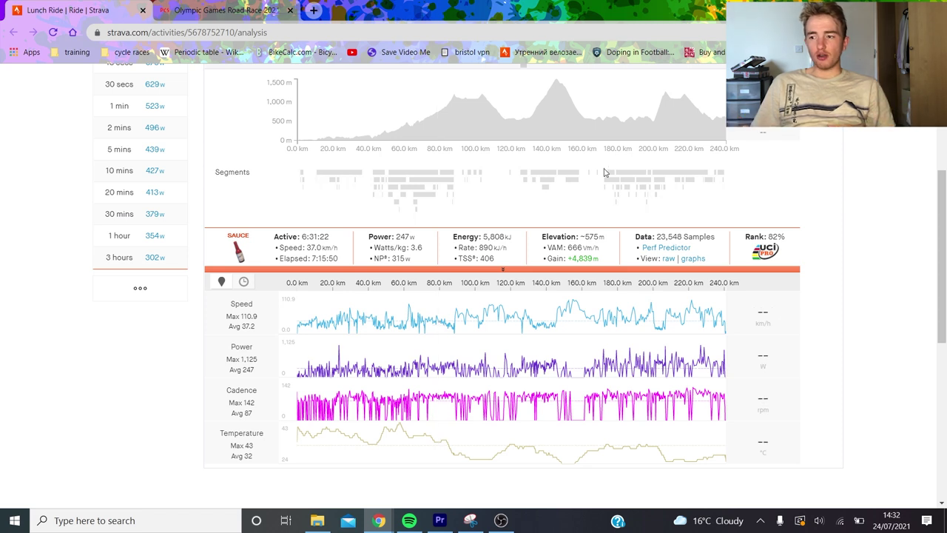
Narrow from 188.6–200 km to the 4.4 km stretch near 197–201 km (350 W, 400 W normalized).
left_click(657, 186)
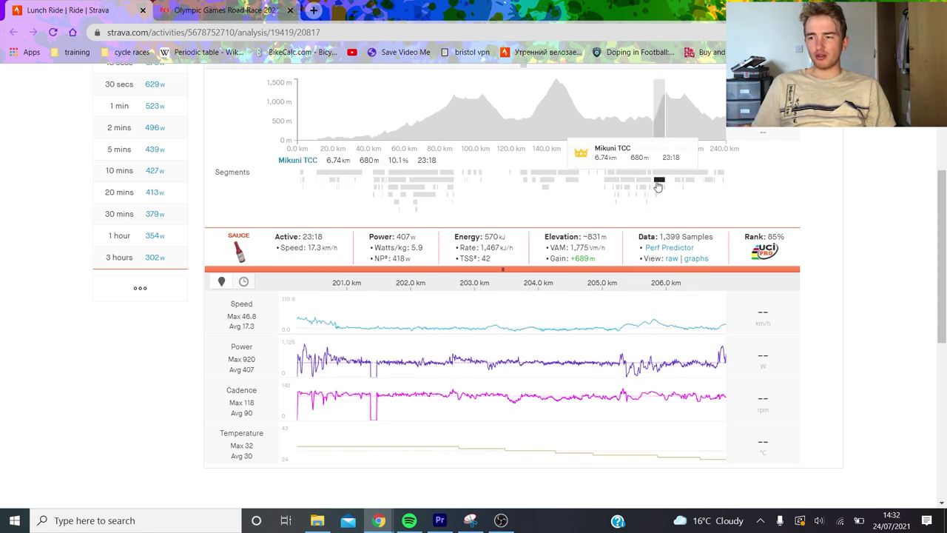
left_click(647, 105)
left_click(648, 105)
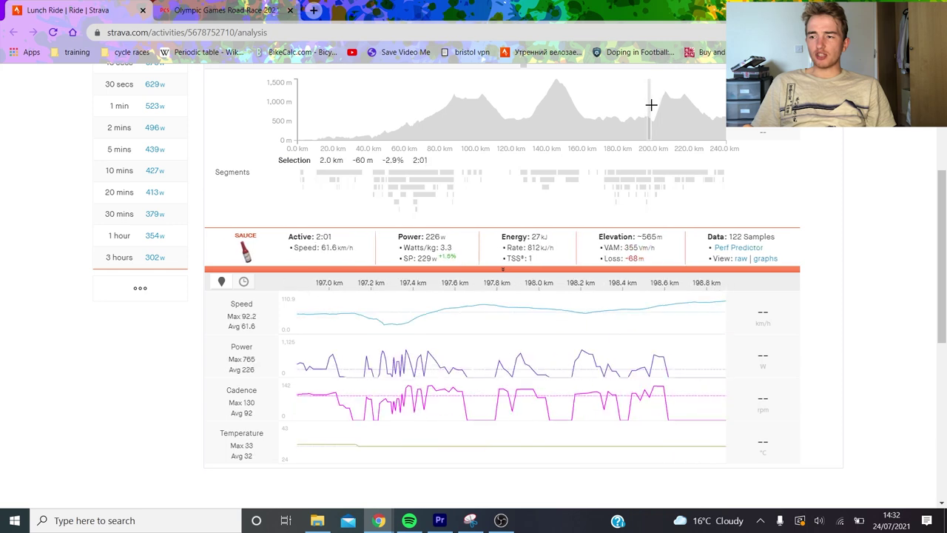
left_click(656, 106)
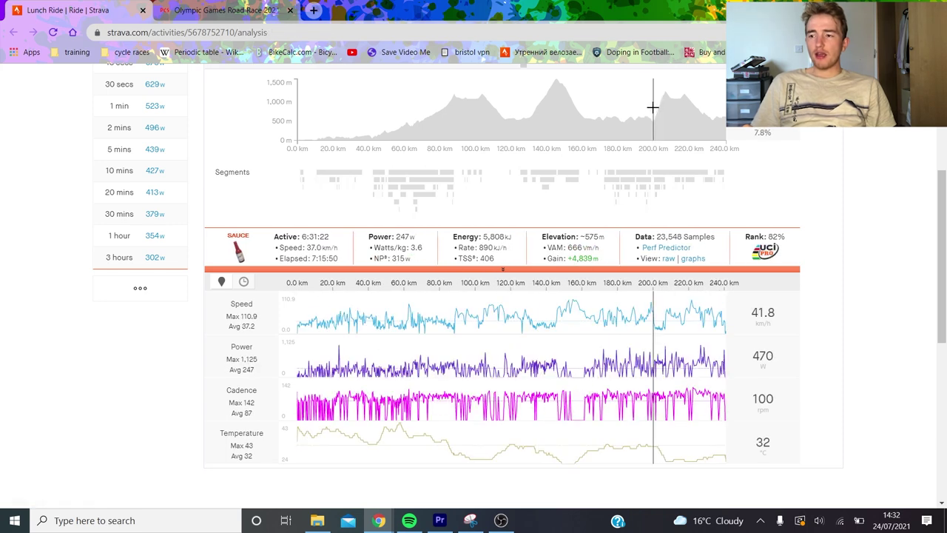
mouse_move(652, 106)
left_mouse_down()
mouse_move(630, 106)
mouse_move(639, 116)
left_mouse_up()
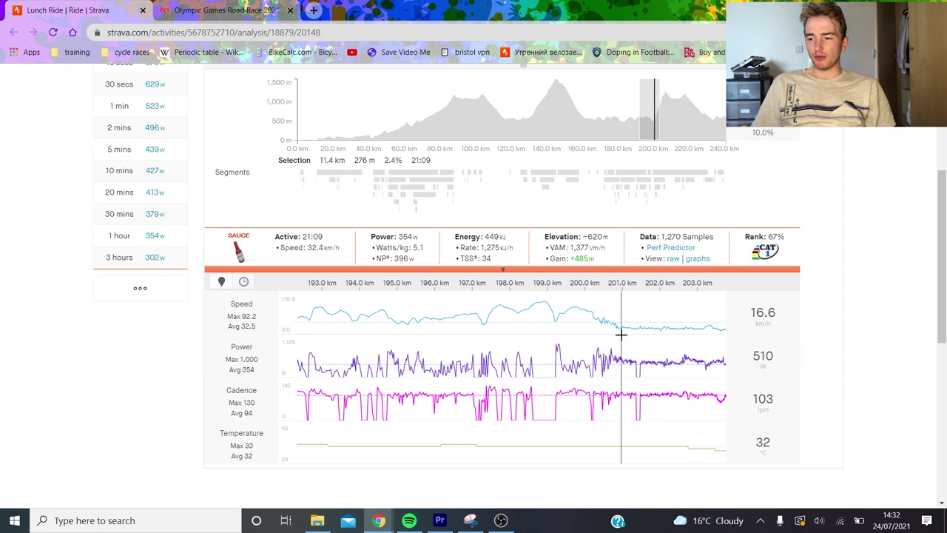
mouse_move(633, 334)
left_mouse_down()
mouse_move(520, 311)
mouse_move(467, 317)
left_mouse_up()
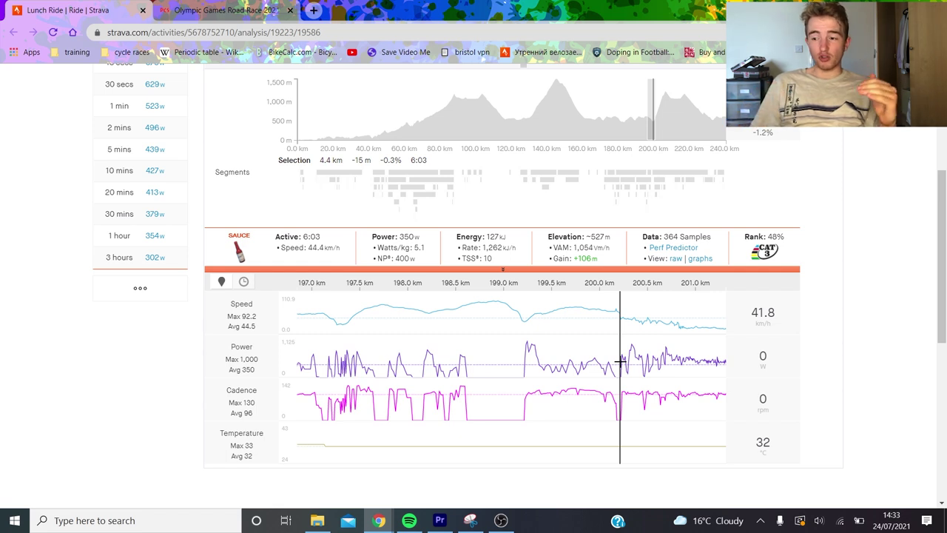
Zoom the Mikuni TCC climb into 200.3–201.0 km, then return to the whole climb.
left_click(662, 183)
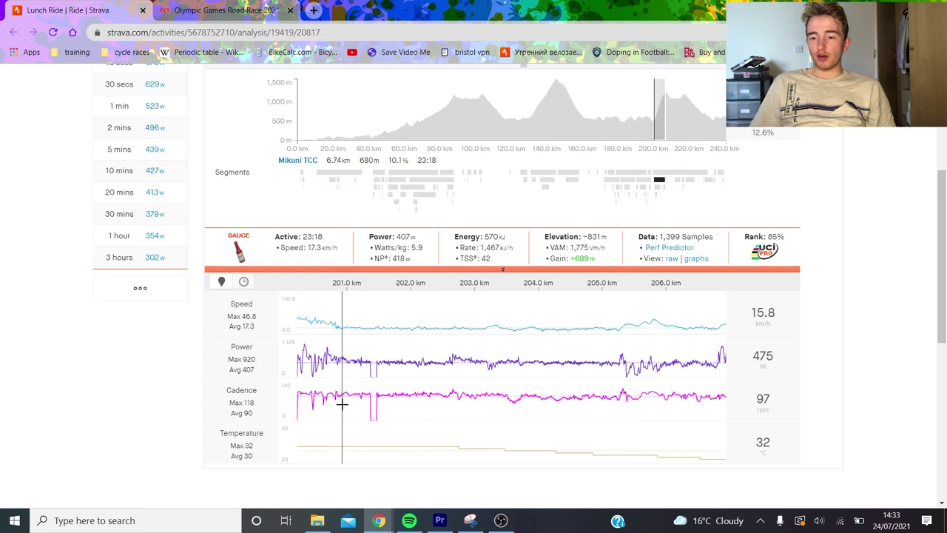
left_click_drag(342, 403, 208, 390)
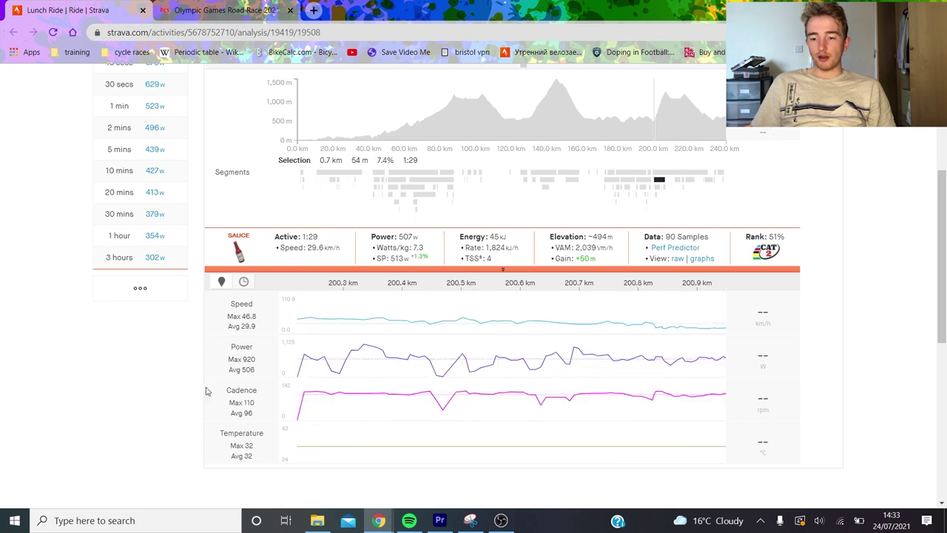
left_click(661, 181)
left_click_drag(348, 421, 207, 386)
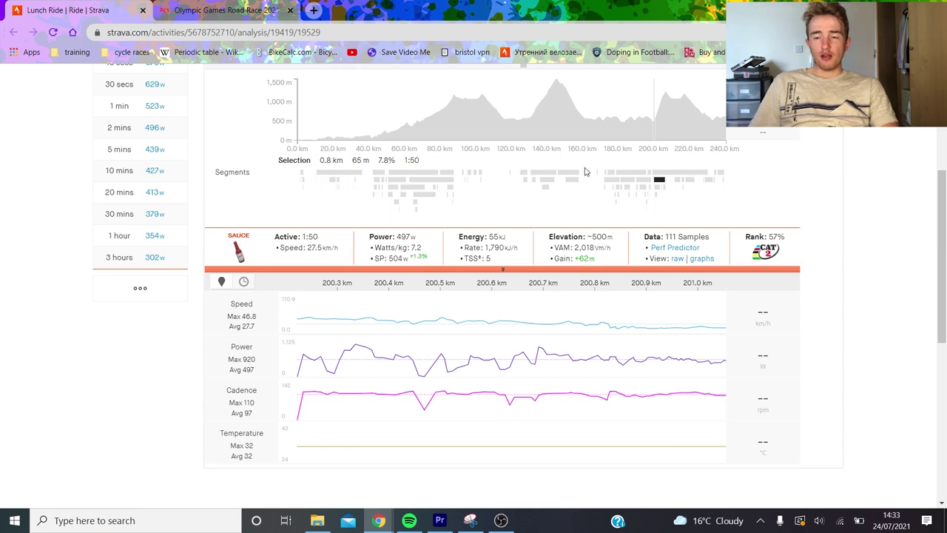
left_click(660, 183)
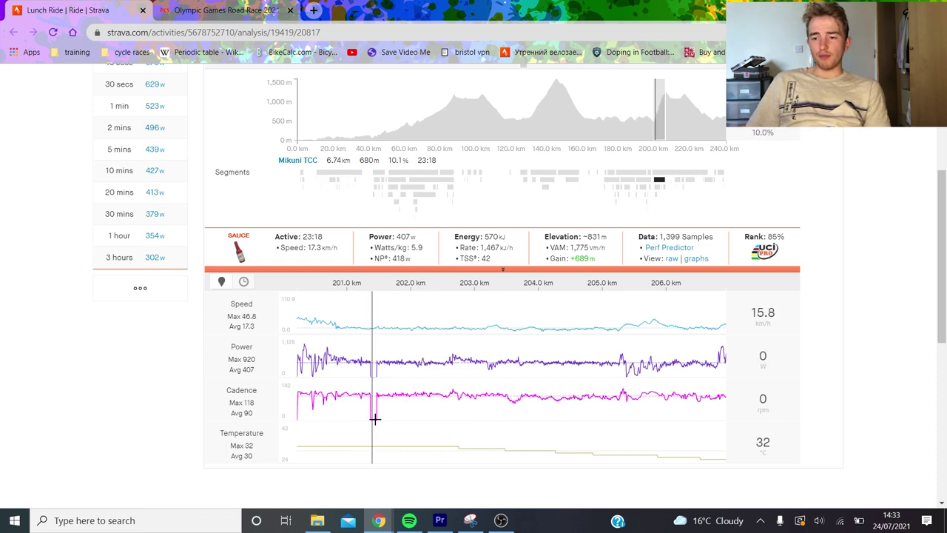
Select the 202.7–205.3 km part of Mikuni TCC, then return to the full climb.
mouse_move(412, 261)
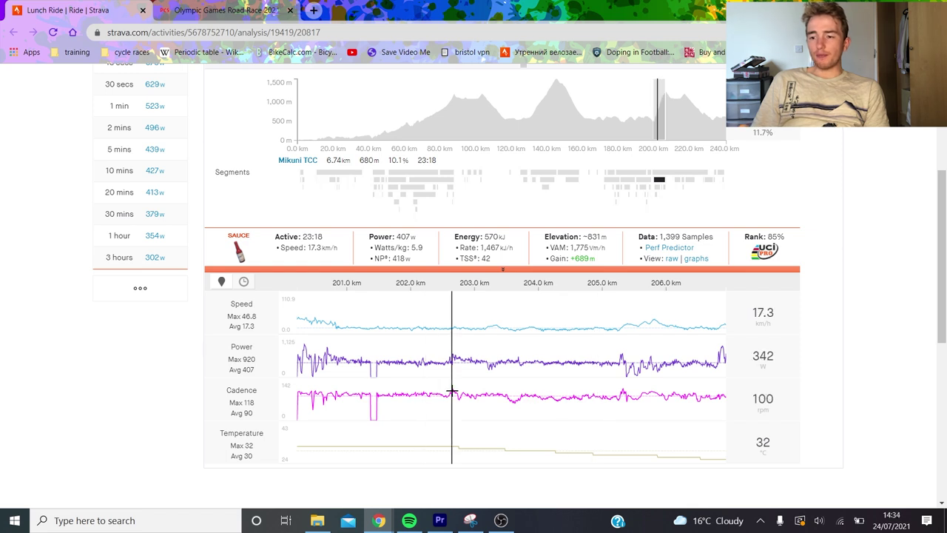
left_click_drag(452, 392, 625, 403)
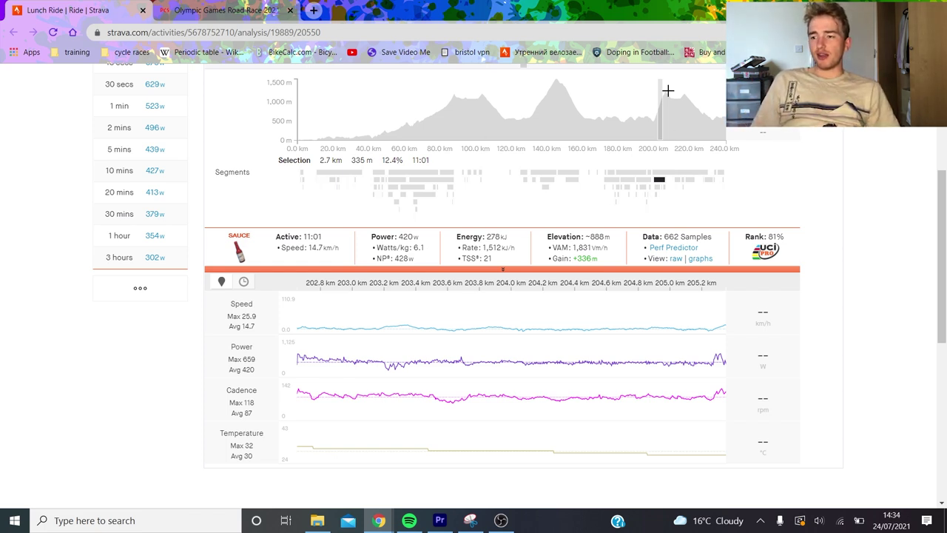
left_click(661, 181)
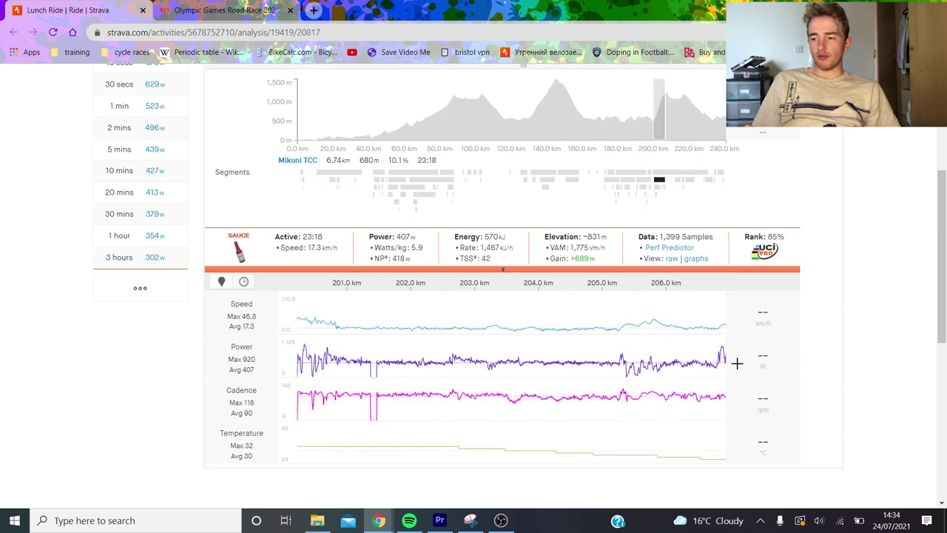
Zoom into 206.0–206.9 km, then view the Yamanaka lake (south coast) segment and the following climb.
left_click_drag(669, 360, 784, 377)
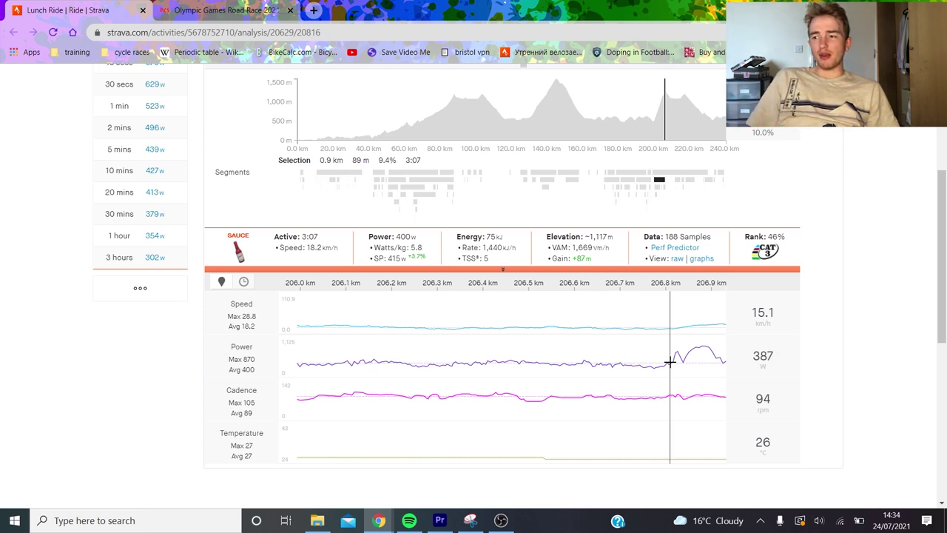
left_click(678, 181)
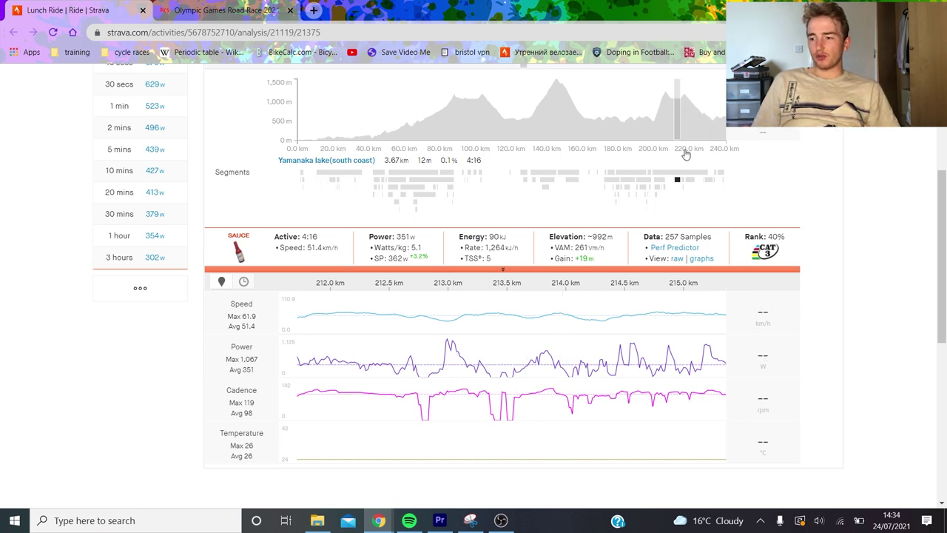
left_click(683, 182)
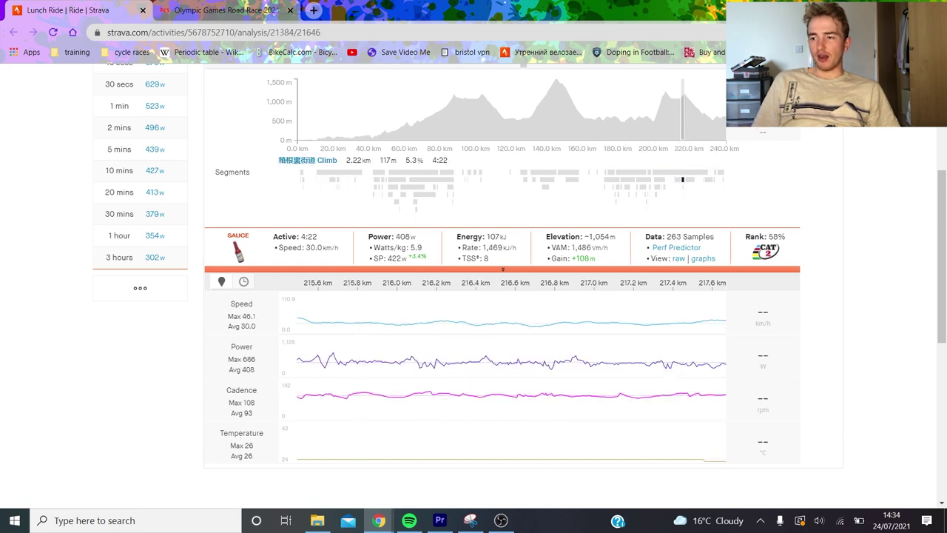
Select around 213–224 km, then isolate the 215.5–217.7 km climb (405 W, 5.9 W/kg).
left_click_drag(692, 89, 729, 89)
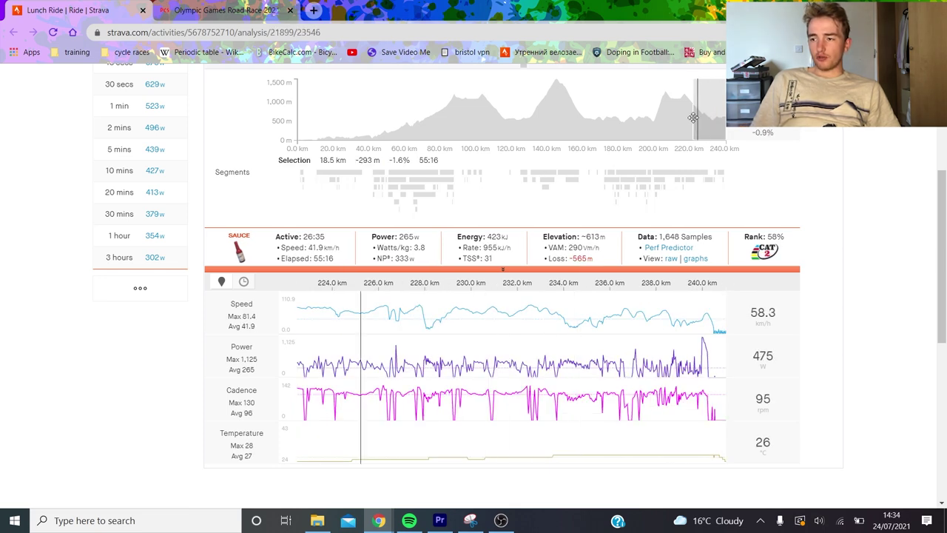
left_click_drag(679, 120, 794, 139)
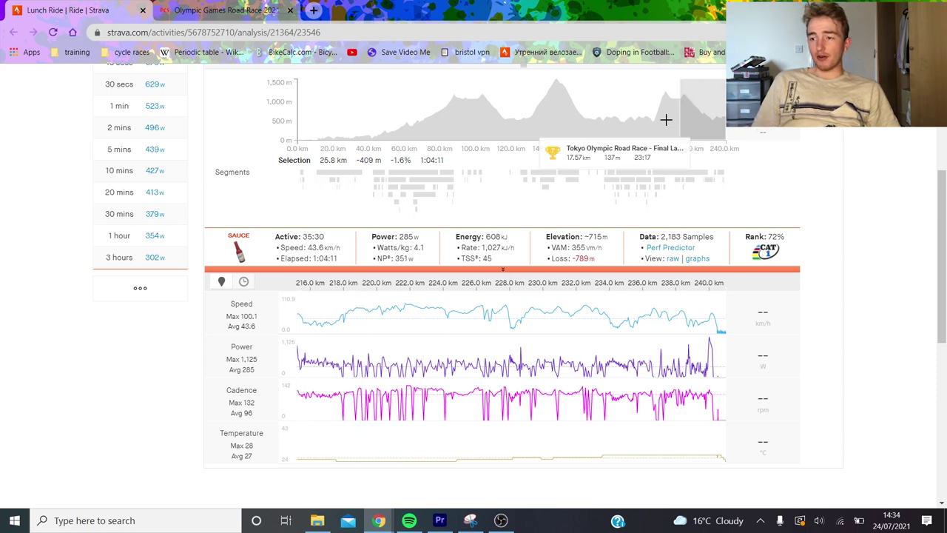
left_click_drag(675, 116, 694, 113)
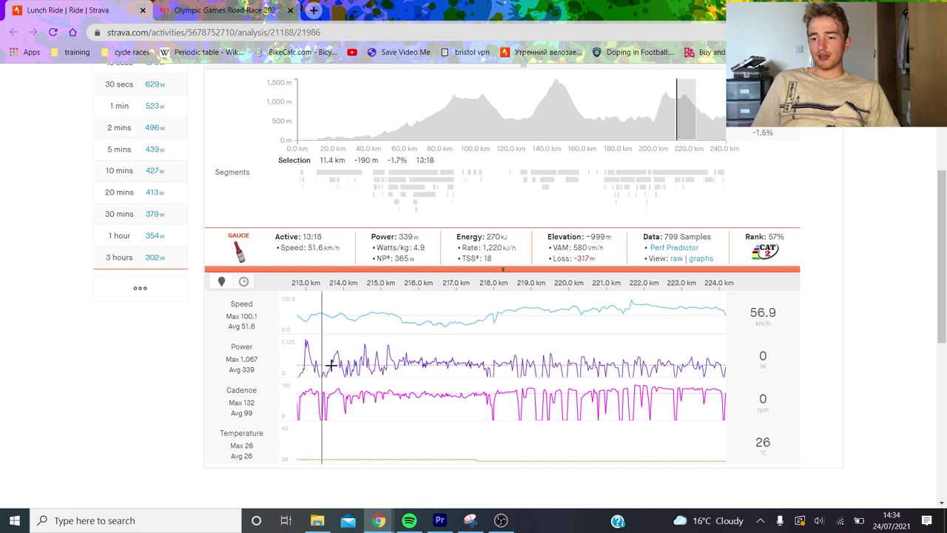
left_click_drag(400, 362, 484, 365)
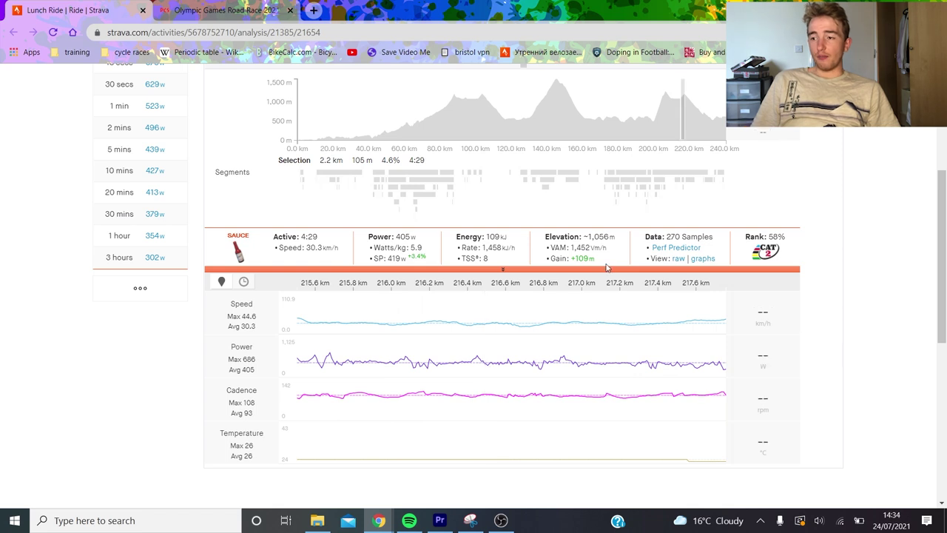
View the 1 3 8 Downhill segment, then isolate the 6.9 km stretch near 232–238 km (326 W average).
left_click(687, 182)
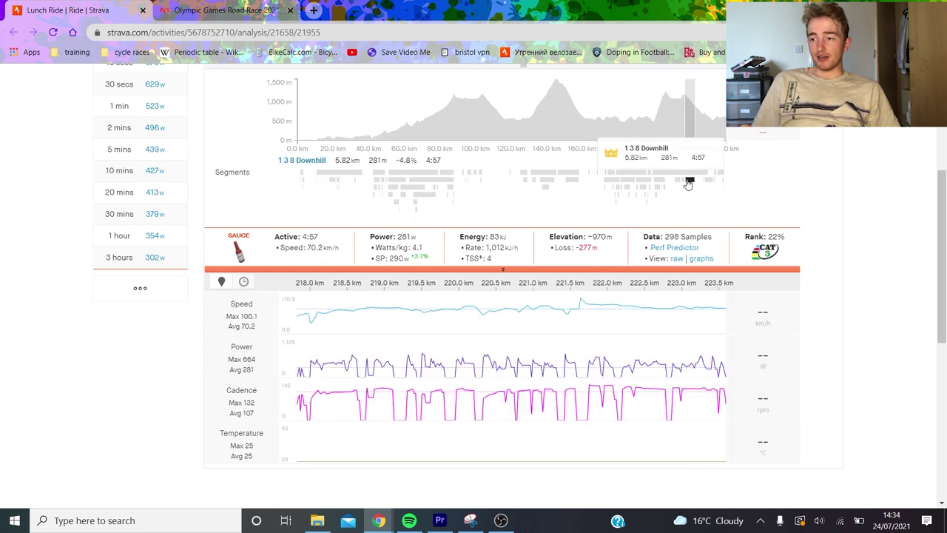
left_click(701, 118)
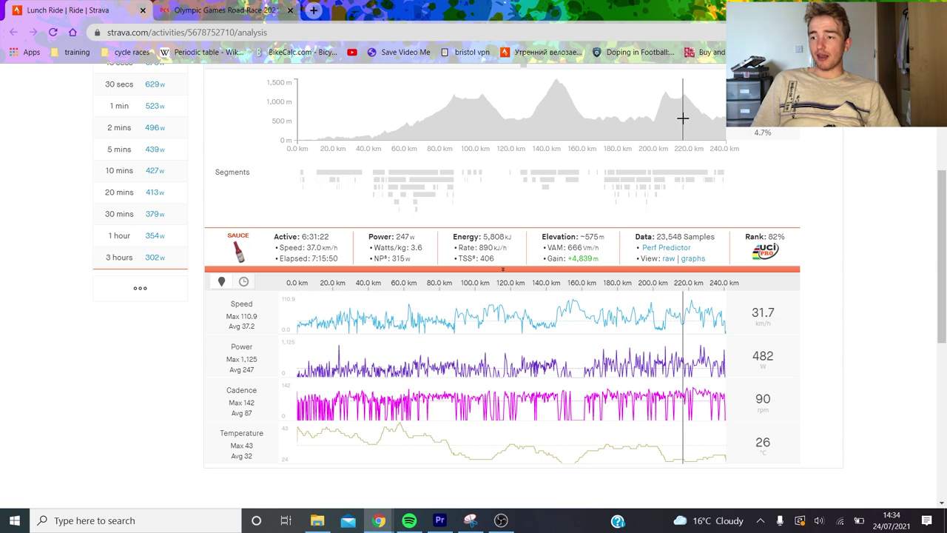
left_click_drag(687, 118, 712, 121)
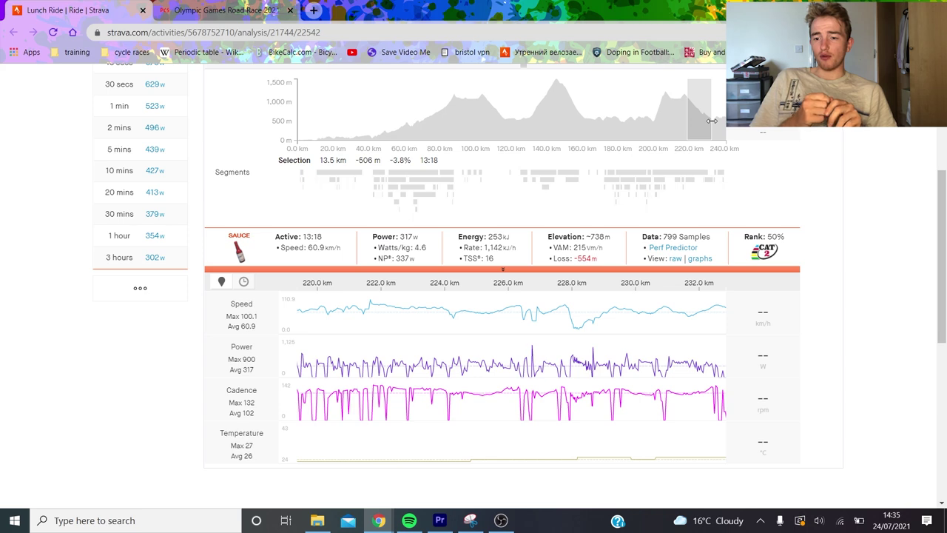
left_click_drag(718, 123, 708, 130)
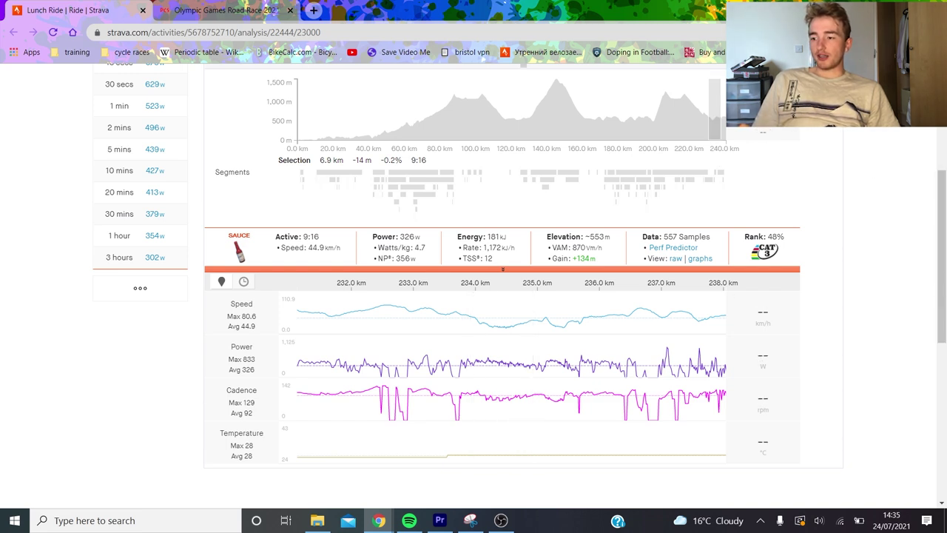
scroll(941, 259, "down", 1)
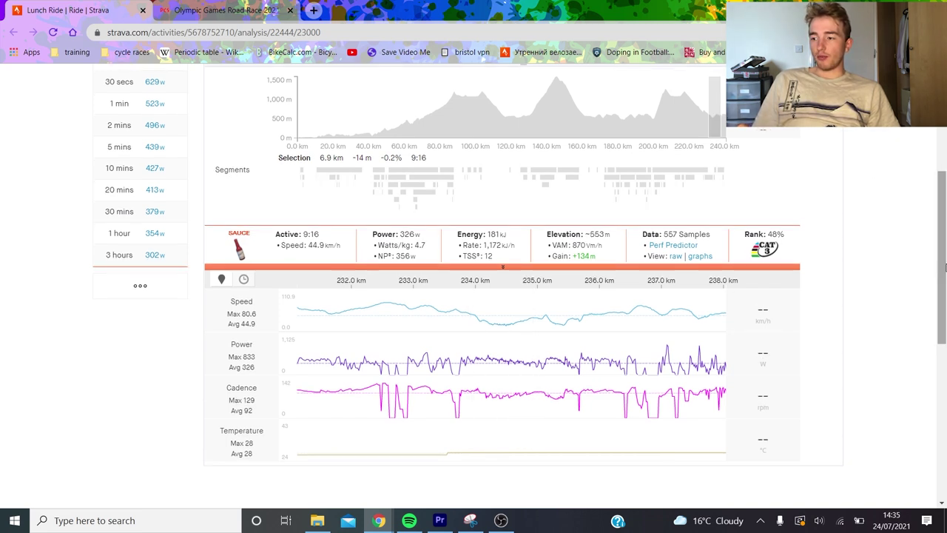
Select the last 3.6 km, then widen to the final 8.5 km (222 W average, 323 W normalized).
left_click(720, 93)
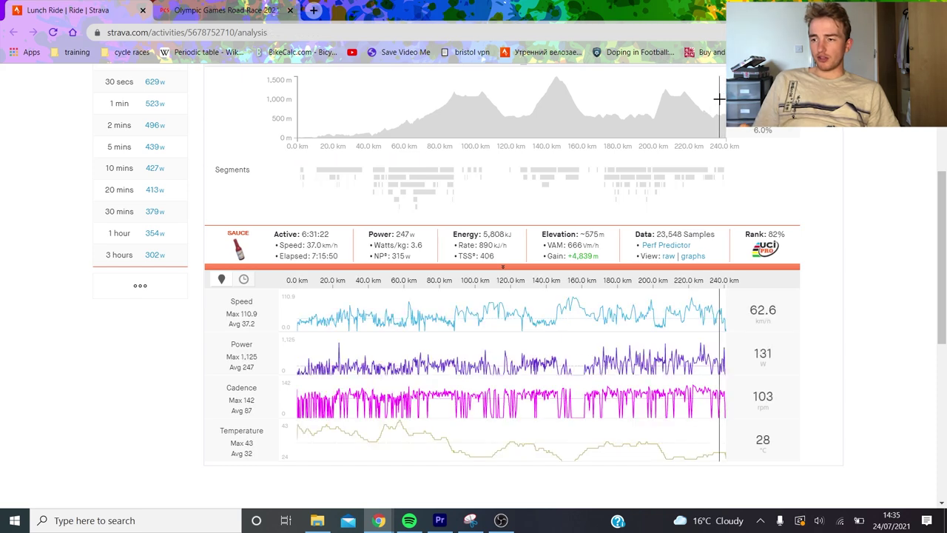
left_click_drag(719, 98, 728, 98)
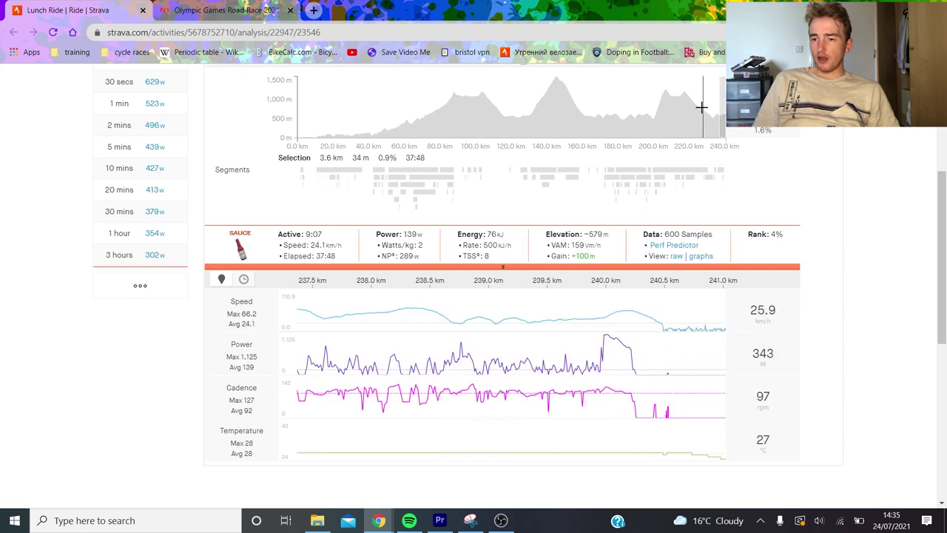
left_click_drag(710, 107, 727, 108)
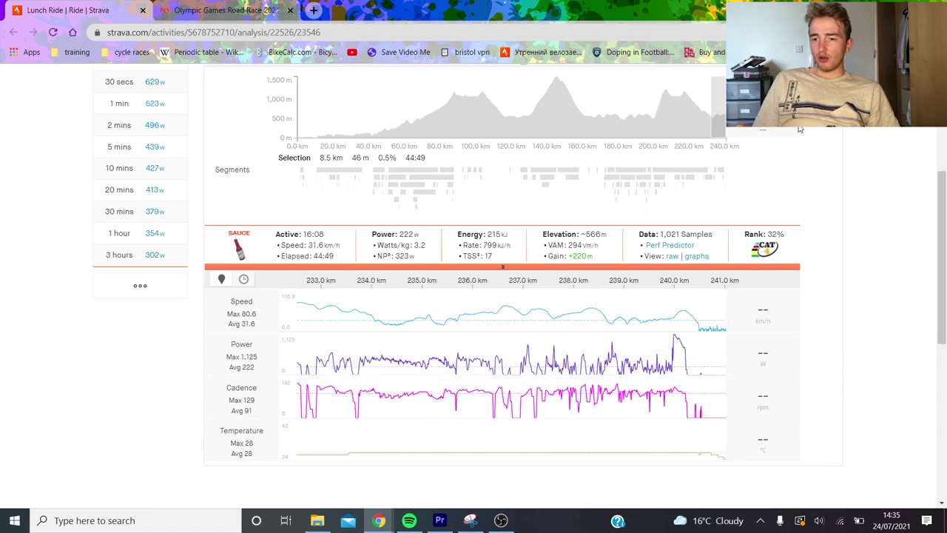